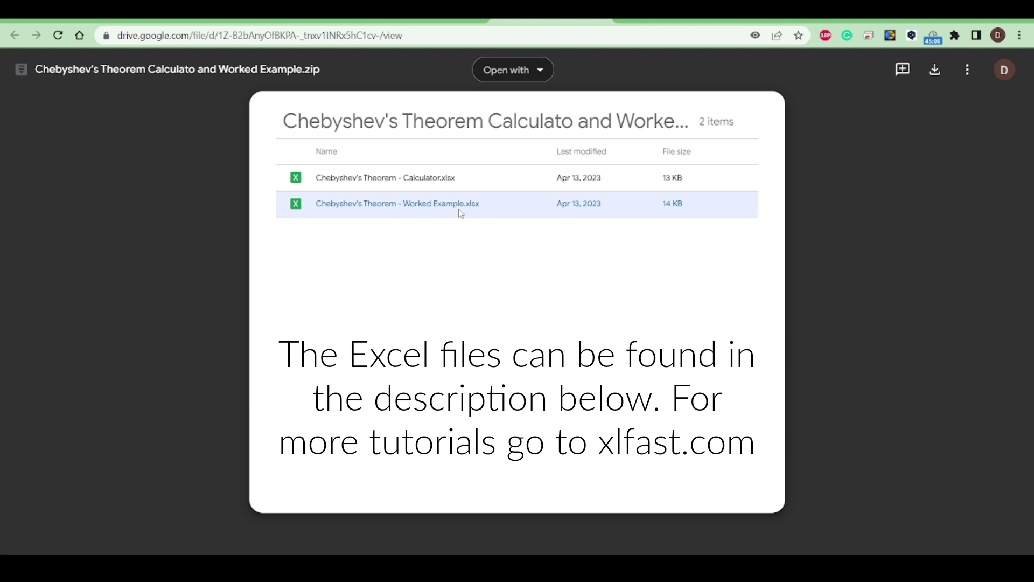
Step: Download the Chebyshev's Theorem zip from Google Drive and open its Worked Example workbook in Excel
{"action": "left_click", "coordinate": [935, 71]}
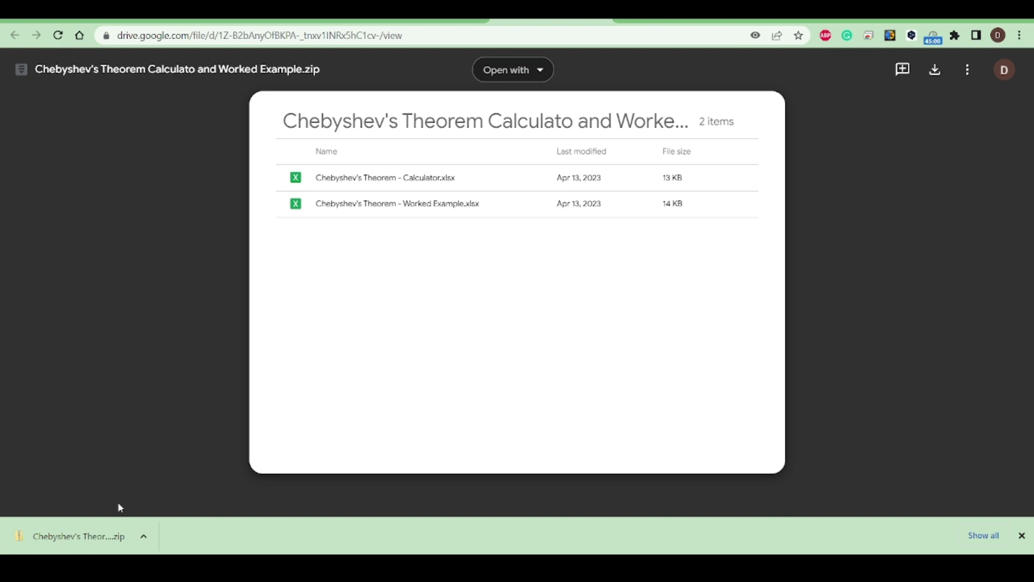
{"action": "left_click", "coordinate": [102, 537]}
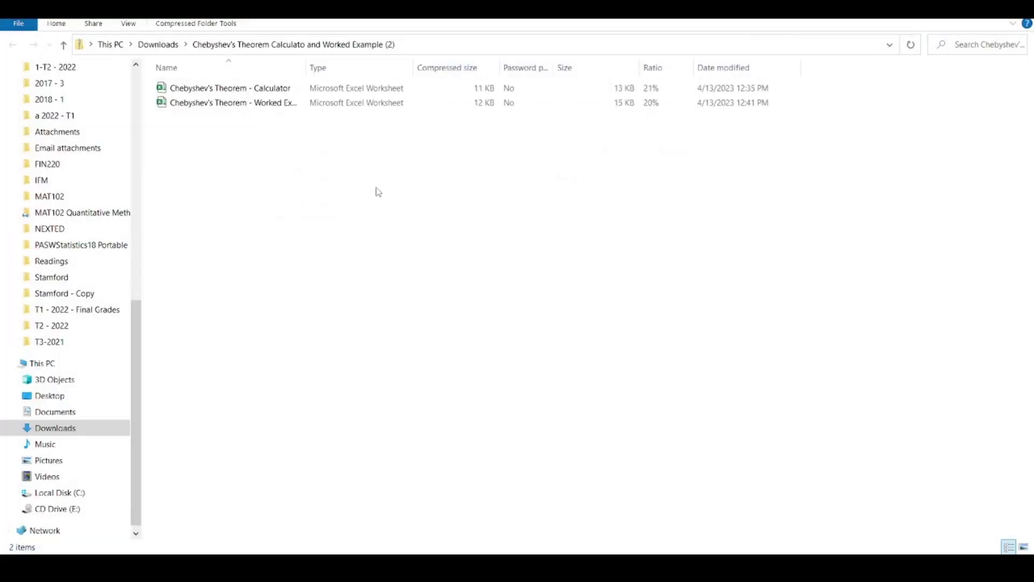
{"action": "double_click", "coordinate": [258, 102]}
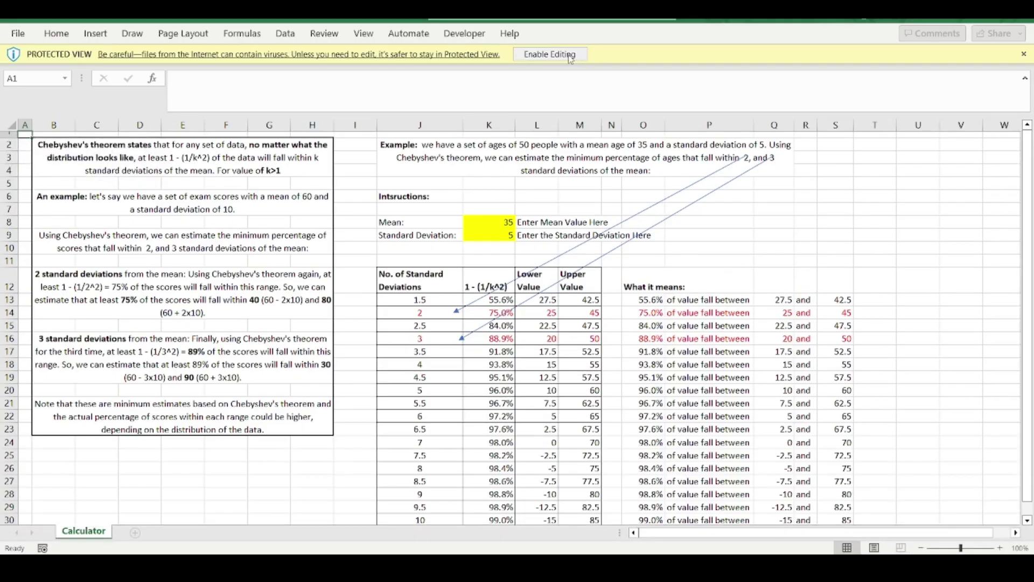
Step: Enable editing on the Chebyshev calculator workbook opened in Protected View
{"action": "left_click", "coordinate": [549, 54]}
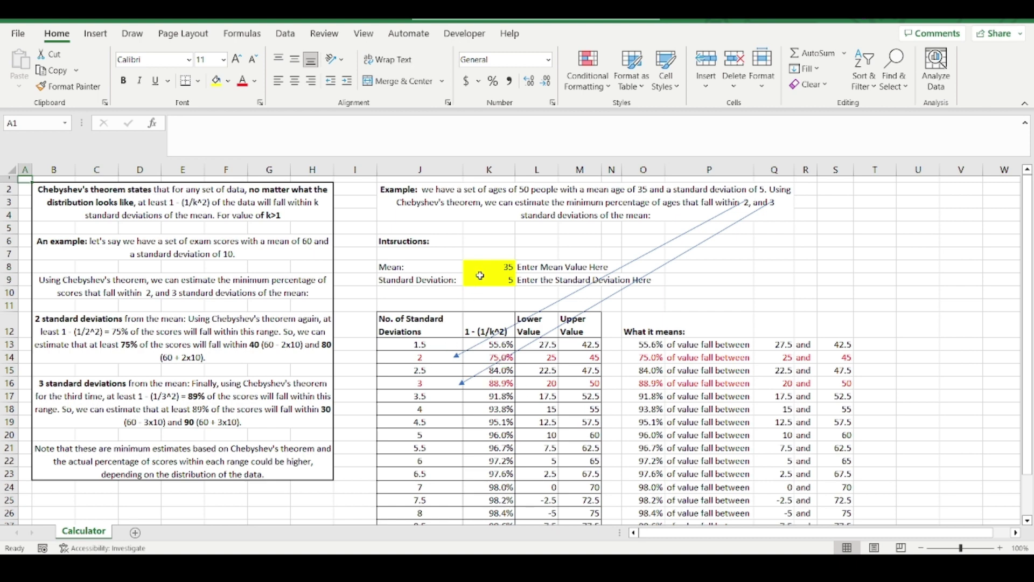
{"action": "left_click", "coordinate": [443, 357]}
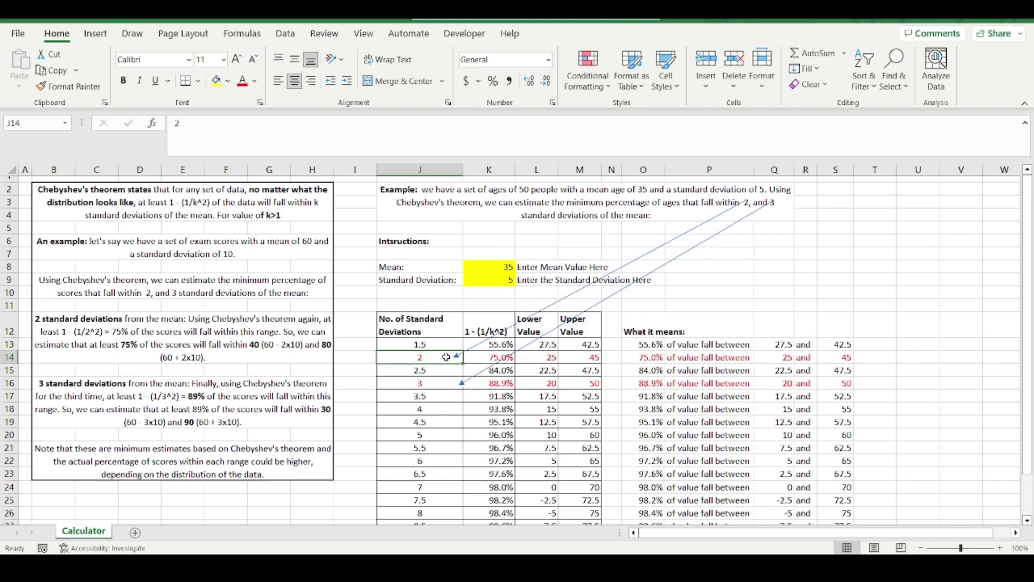
{"action": "left_click", "coordinate": [489, 356]}
{"action": "left_click", "coordinate": [438, 383]}
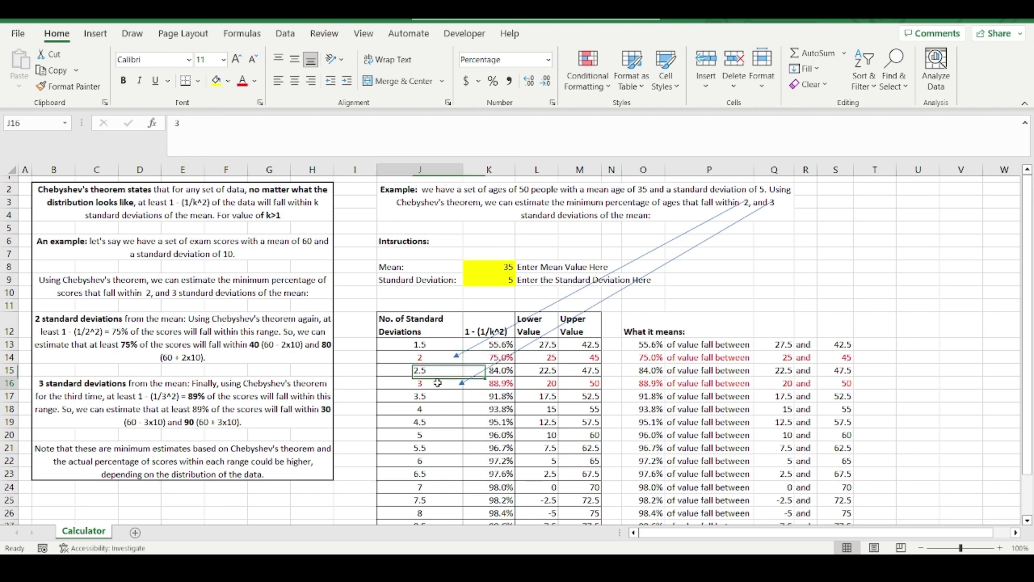
{"action": "left_click", "coordinate": [508, 383]}
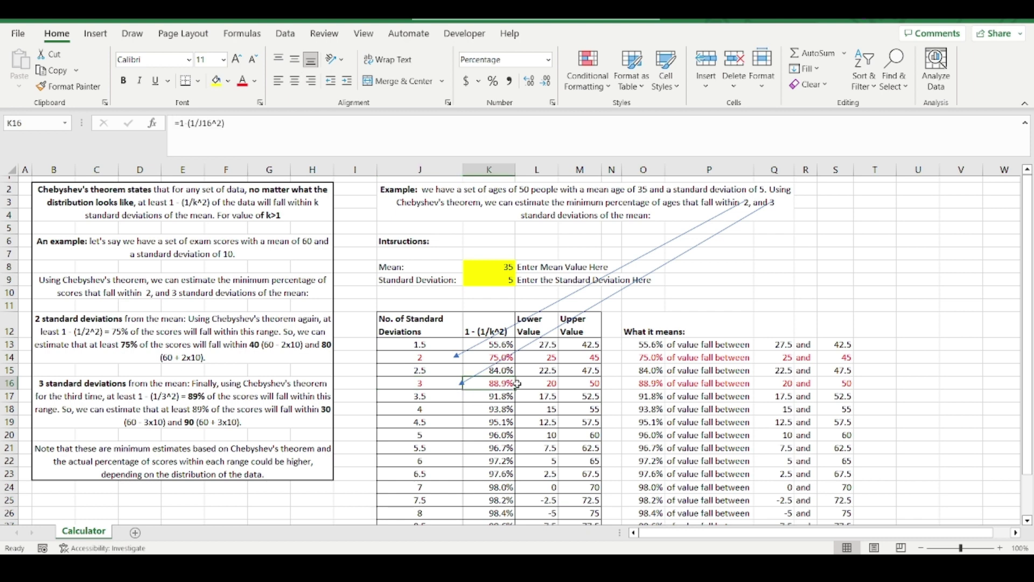
{"action": "left_click", "coordinate": [453, 408]}
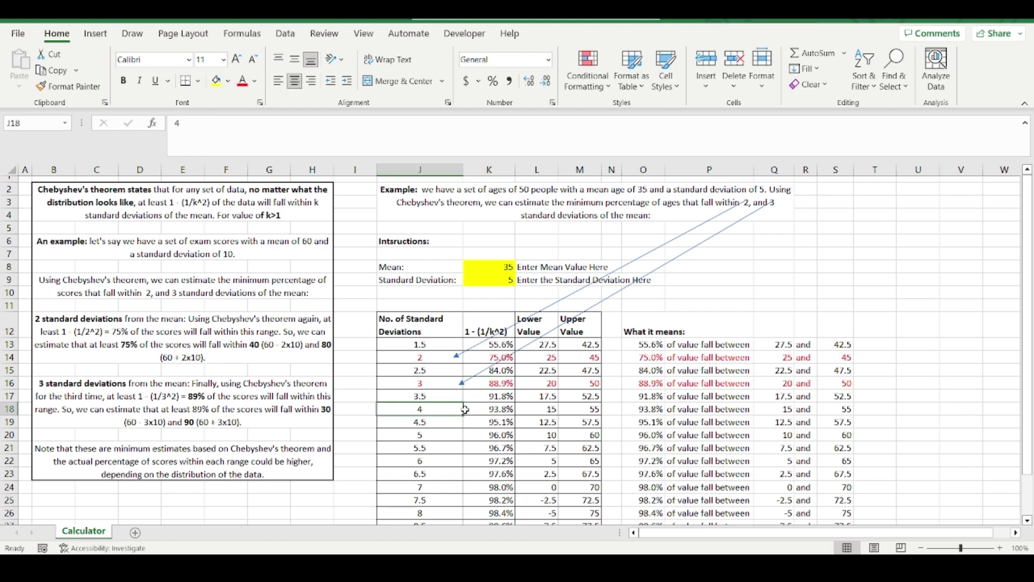
{"action": "left_click", "coordinate": [509, 411]}
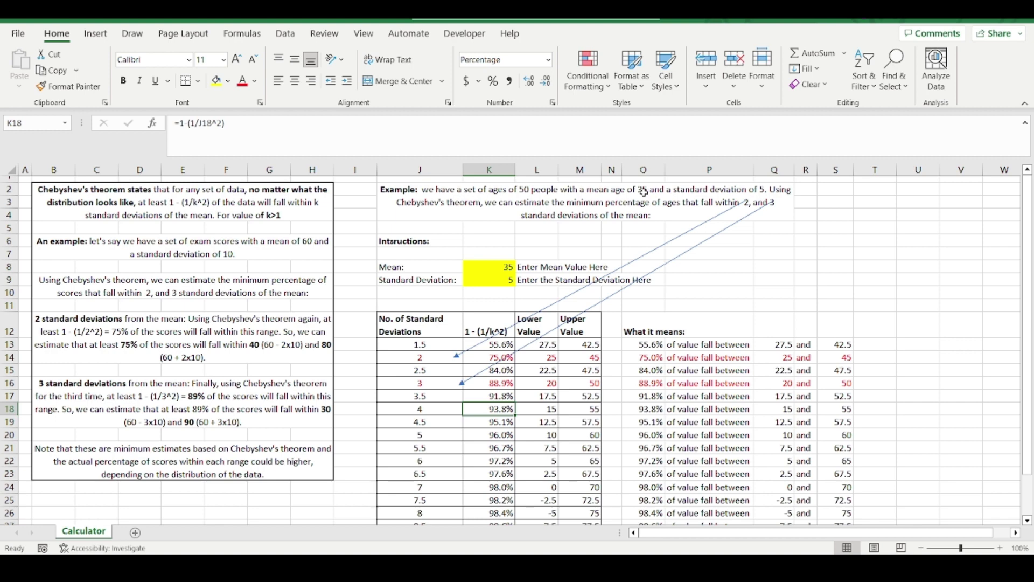
{"action": "left_click", "coordinate": [578, 205]}
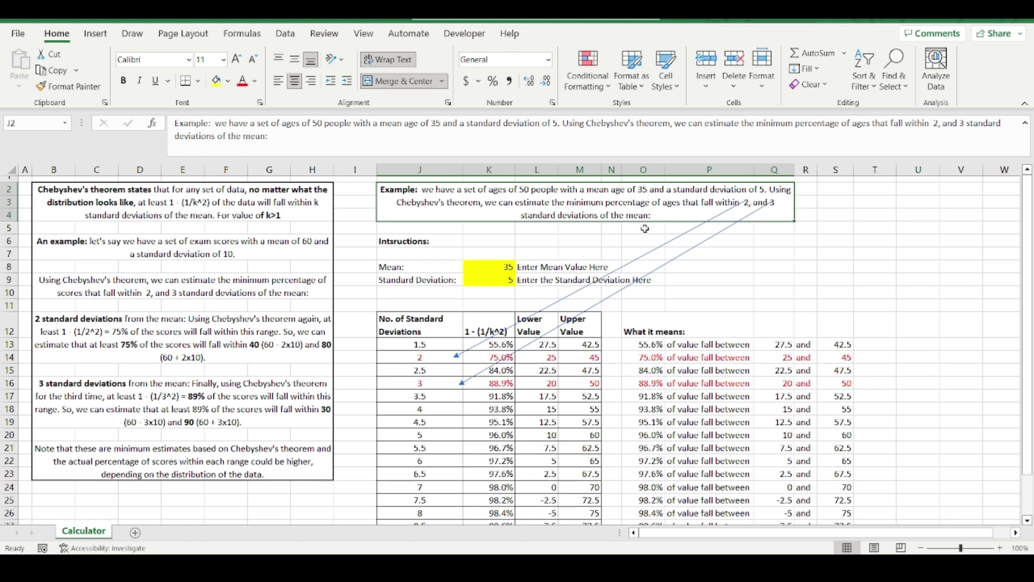
{"action": "left_click", "coordinate": [509, 264]}
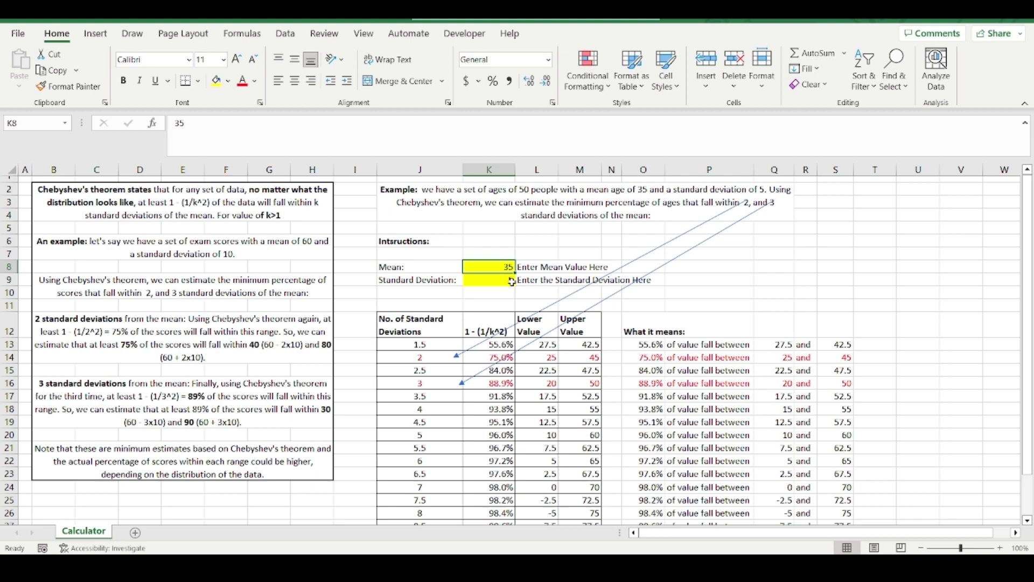
{"action": "left_click", "coordinate": [509, 281]}
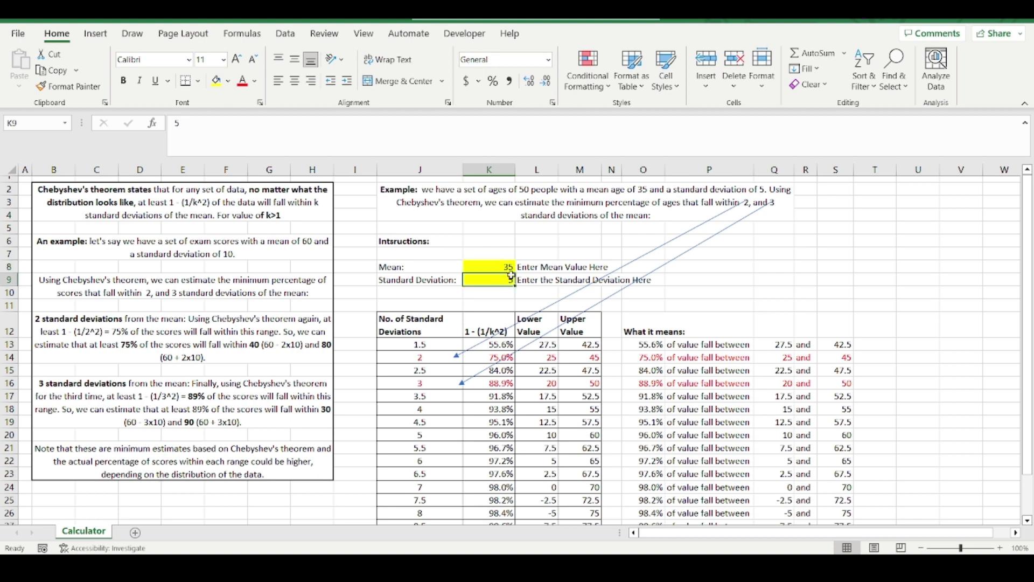
{"action": "left_click", "coordinate": [440, 359]}
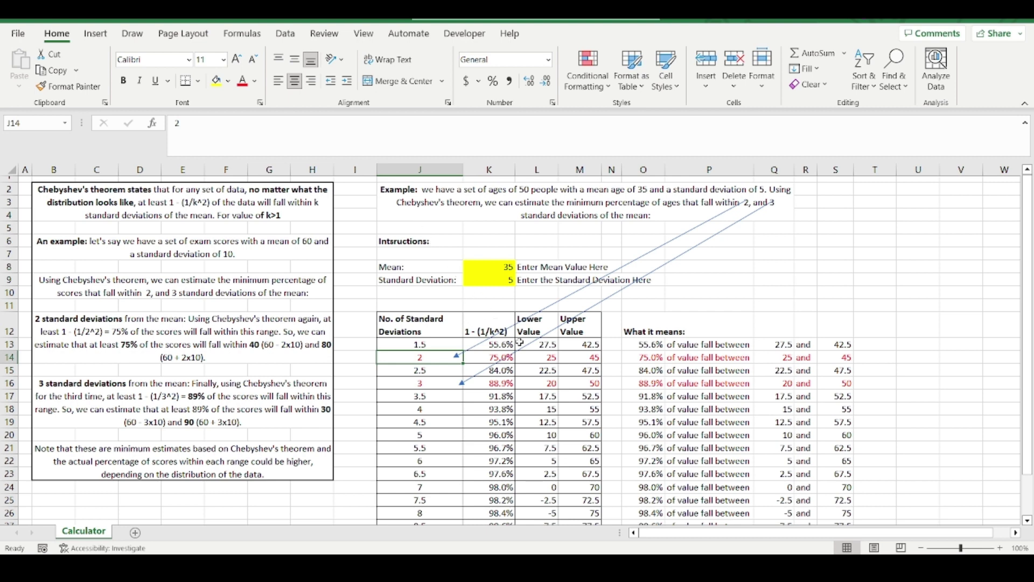
{"action": "left_click", "coordinate": [489, 354]}
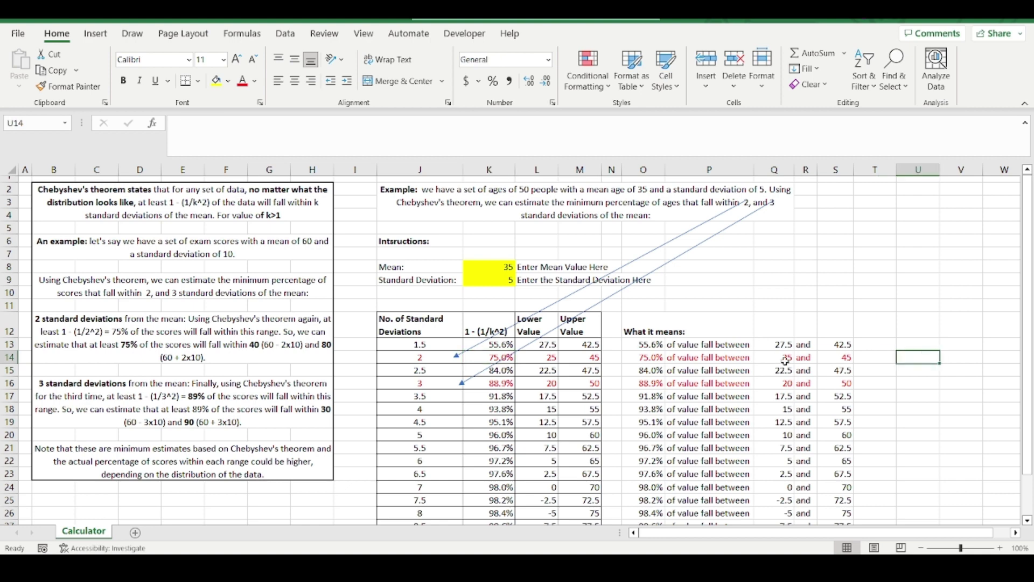
{"action": "left_click", "coordinate": [640, 356]}
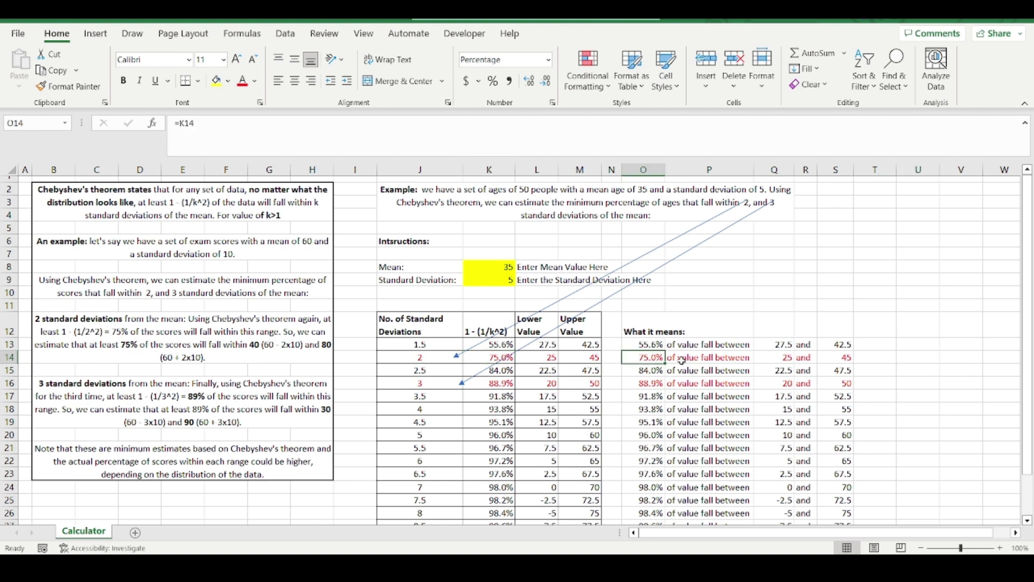
{"action": "left_click", "coordinate": [788, 360]}
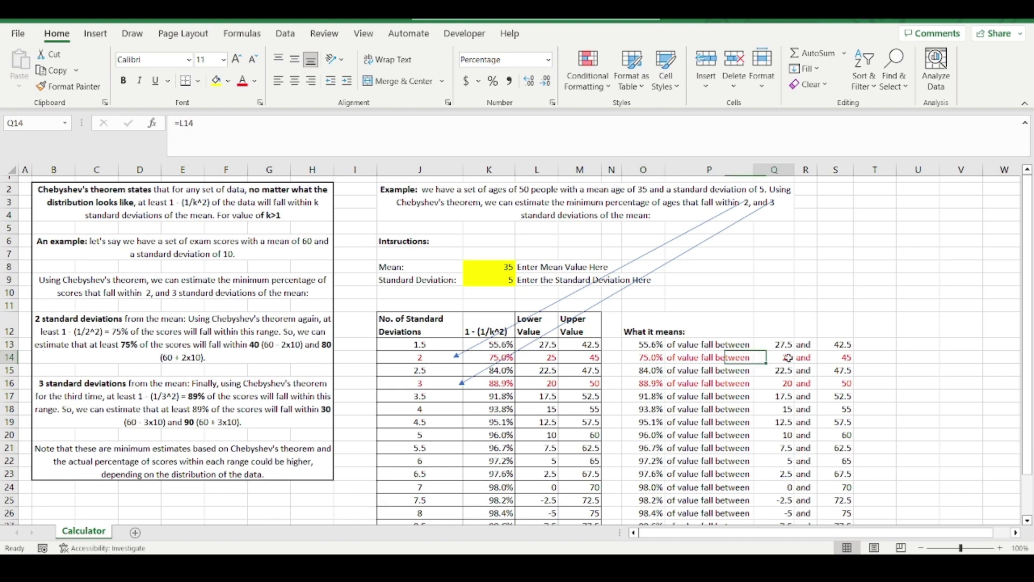
{"action": "left_click", "coordinate": [841, 357]}
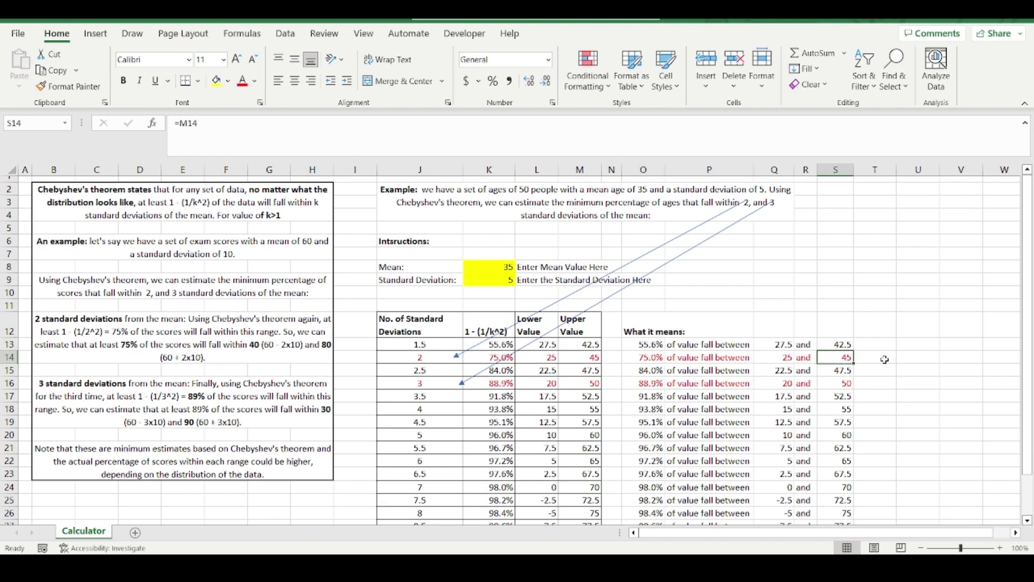
{"action": "left_click", "coordinate": [929, 362]}
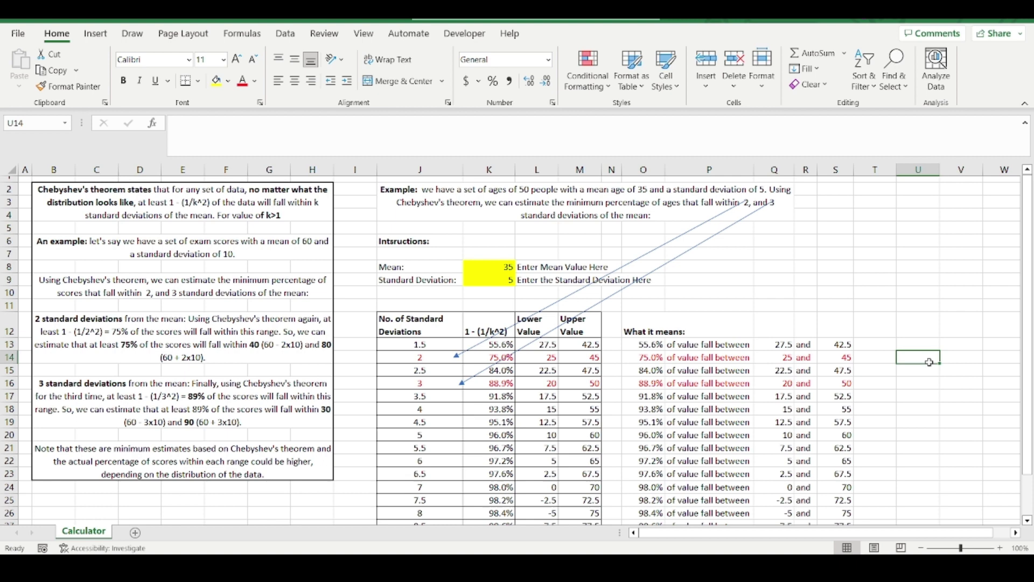
Step: Enter =K8-2*K9 in U14 to compute the 2-SD lower bound of 25
{"action": "type", "text": "="}
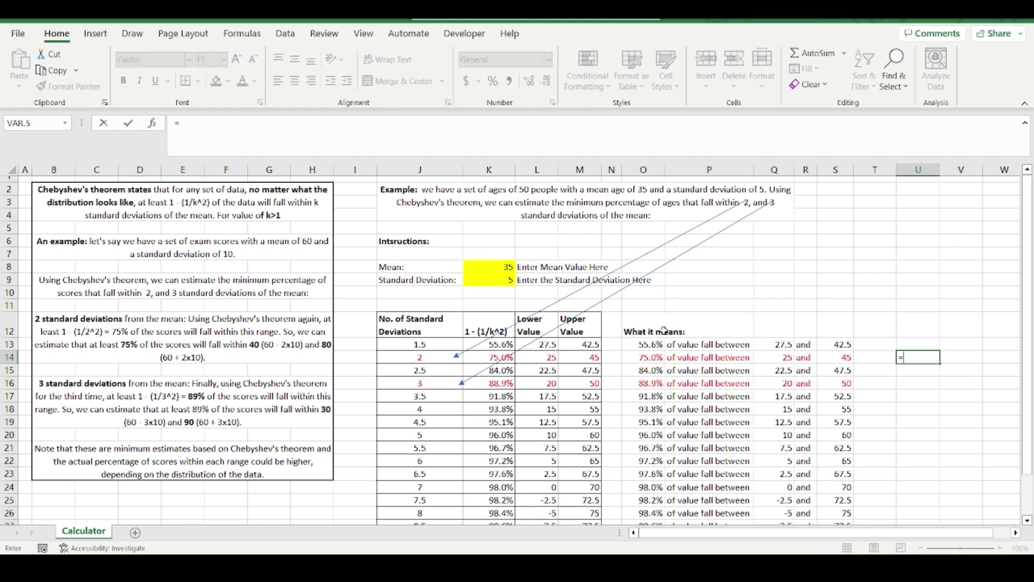
{"action": "left_click", "coordinate": [508, 268]}
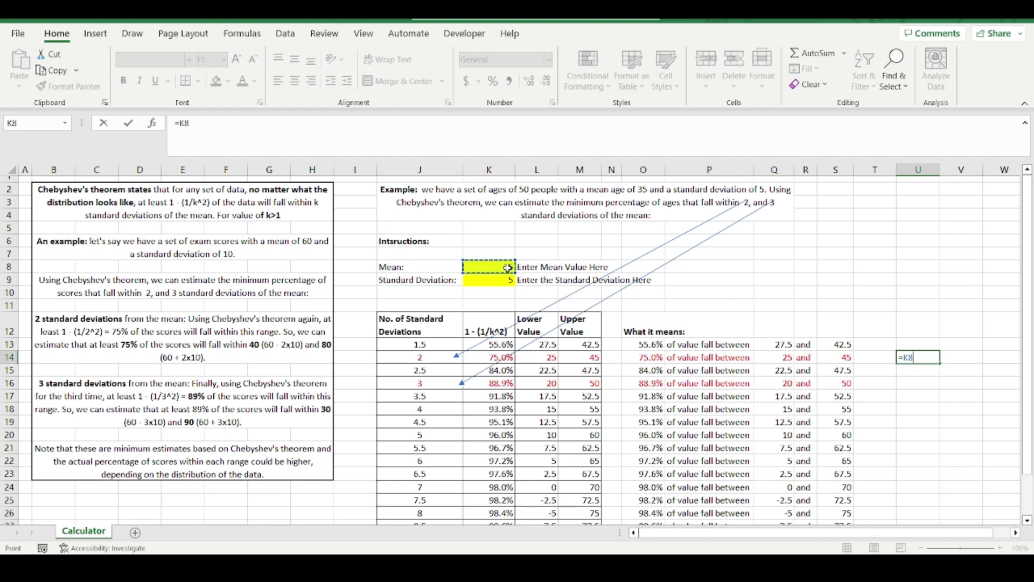
{"action": "type", "text": "-2*"}
{"action": "left_click", "coordinate": [497, 281]}
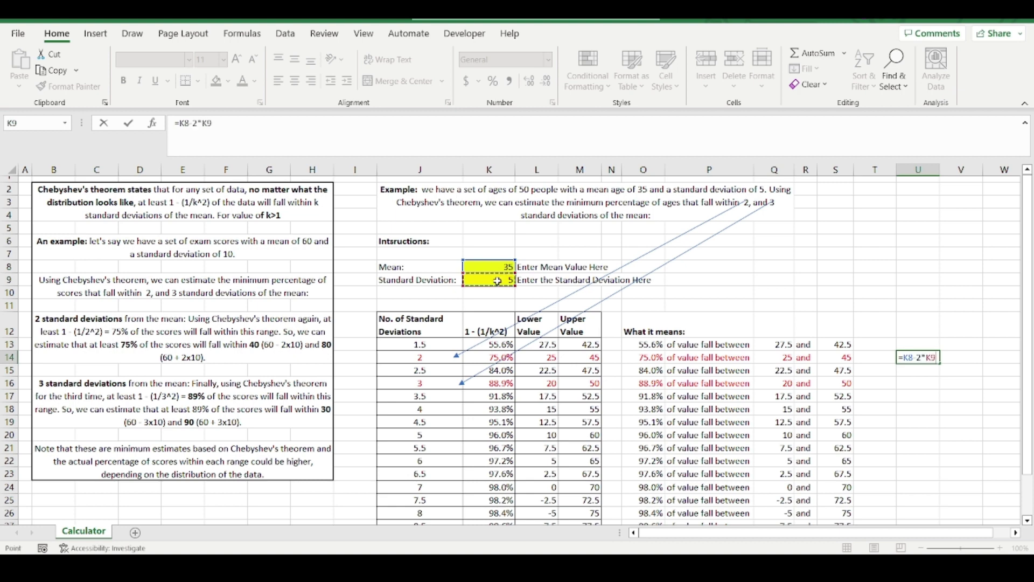
{"action": "key", "text": "ctrl+Return"}
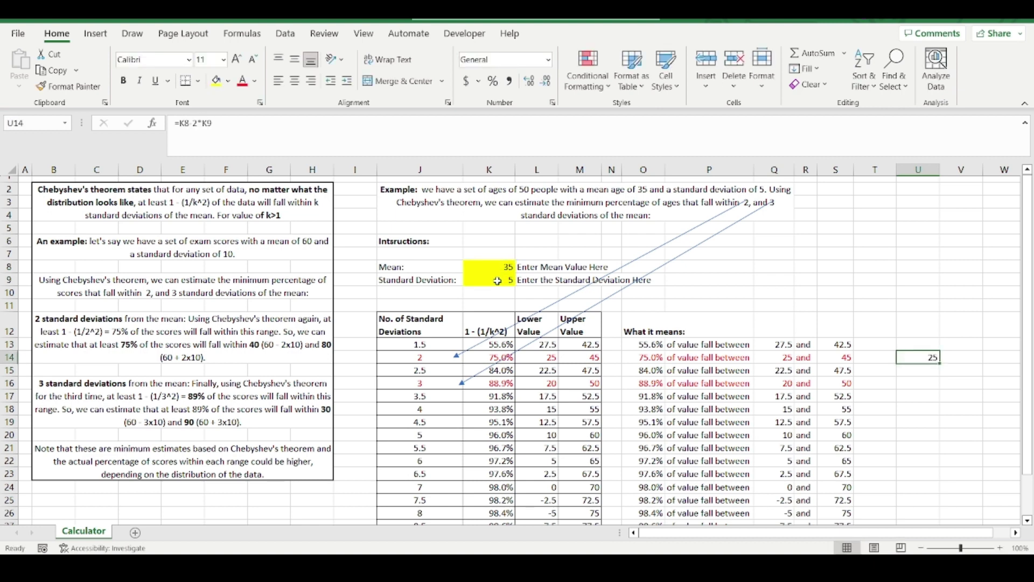
Step: Enter =K8+2*K9 in V14 to compute the 2-SD upper bound of 45
{"action": "left_click", "coordinate": [951, 359]}
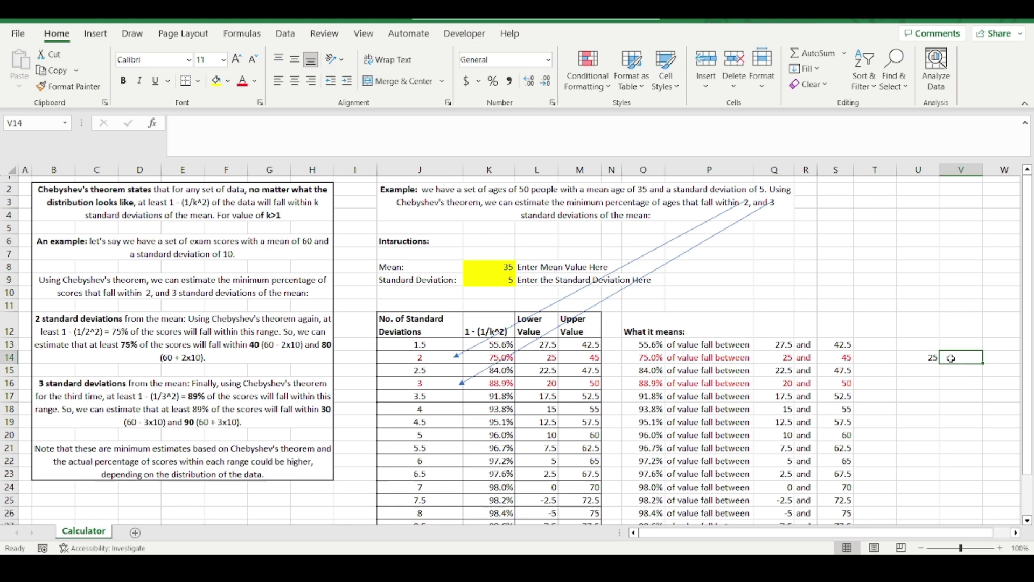
{"action": "type", "text": "="}
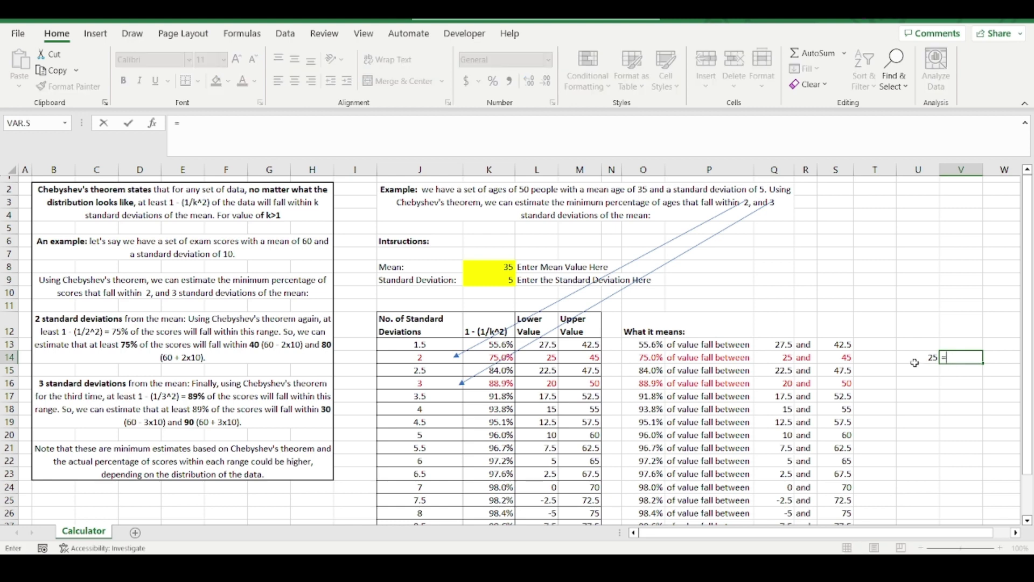
{"action": "left_click", "coordinate": [508, 268]}
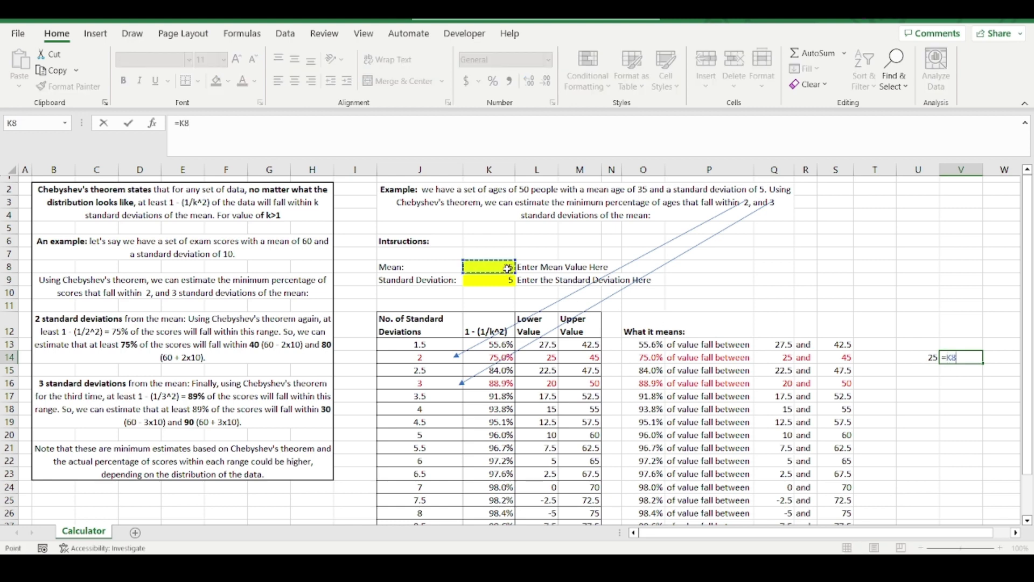
{"action": "type", "text": "+2*"}
{"action": "left_click", "coordinate": [495, 284]}
{"action": "key", "text": "Return"}
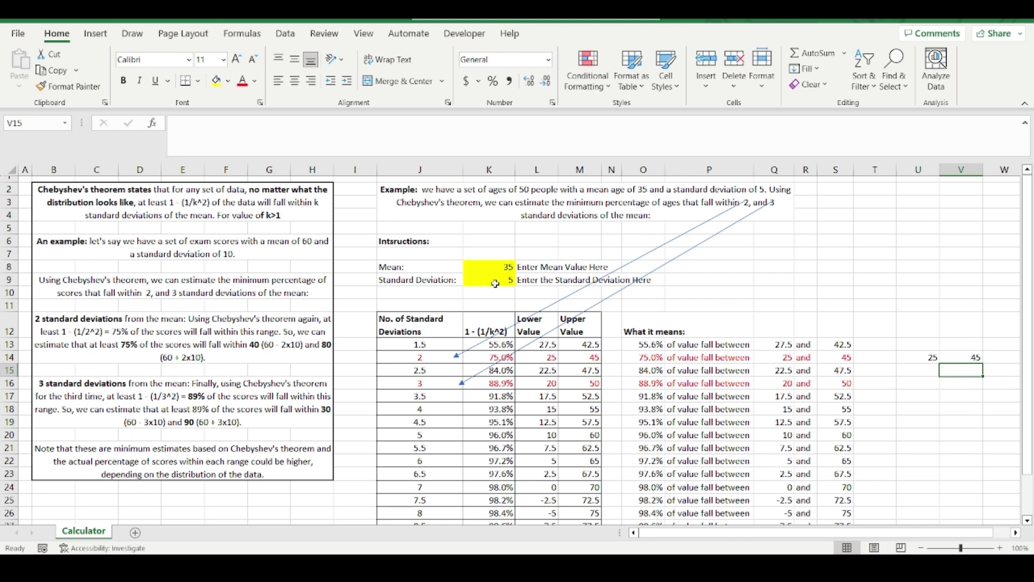
{"action": "key", "text": "Up"}
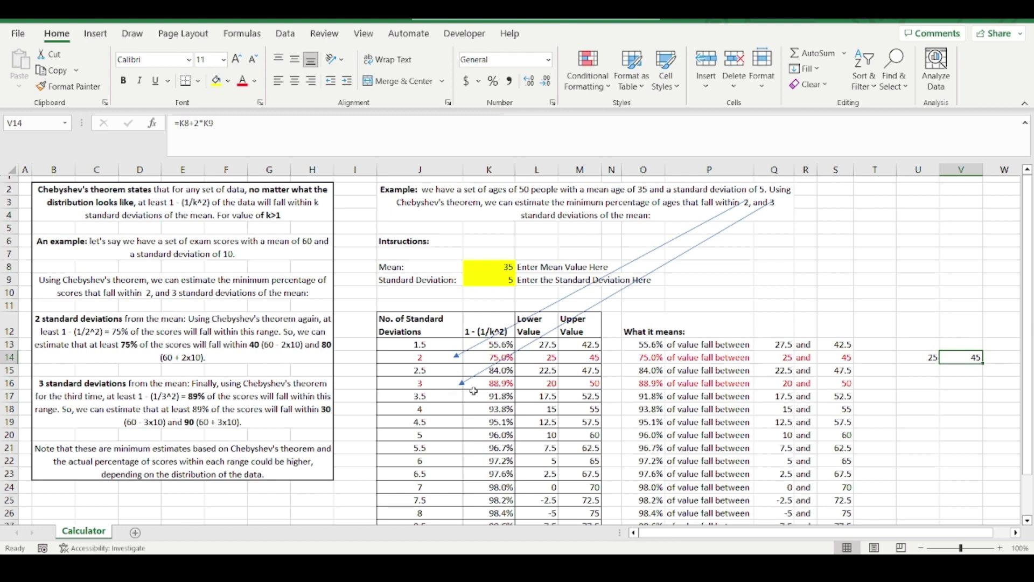
{"action": "left_click", "coordinate": [434, 384]}
{"action": "left_click", "coordinate": [491, 388]}
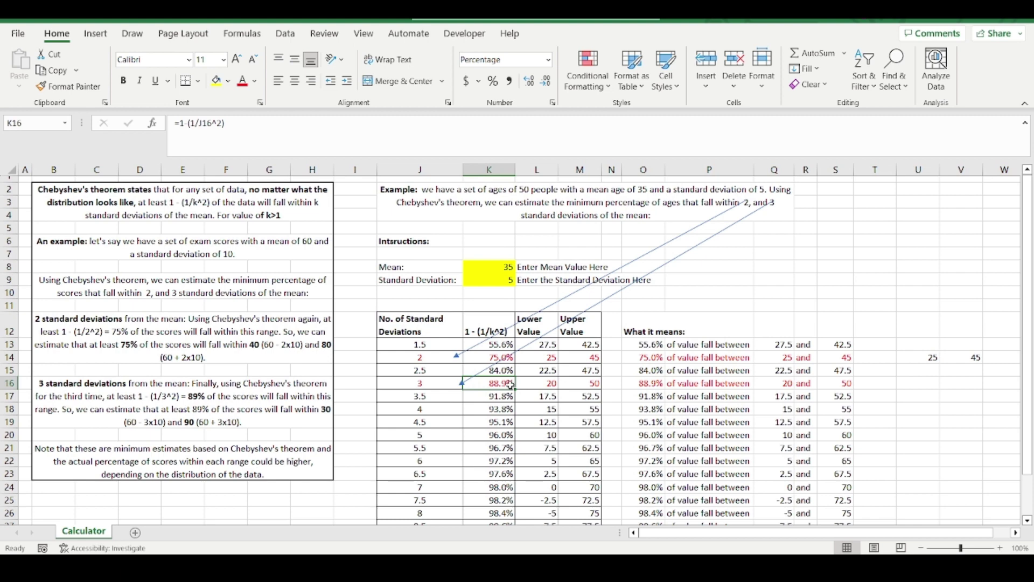
{"action": "left_click", "coordinate": [930, 386]}
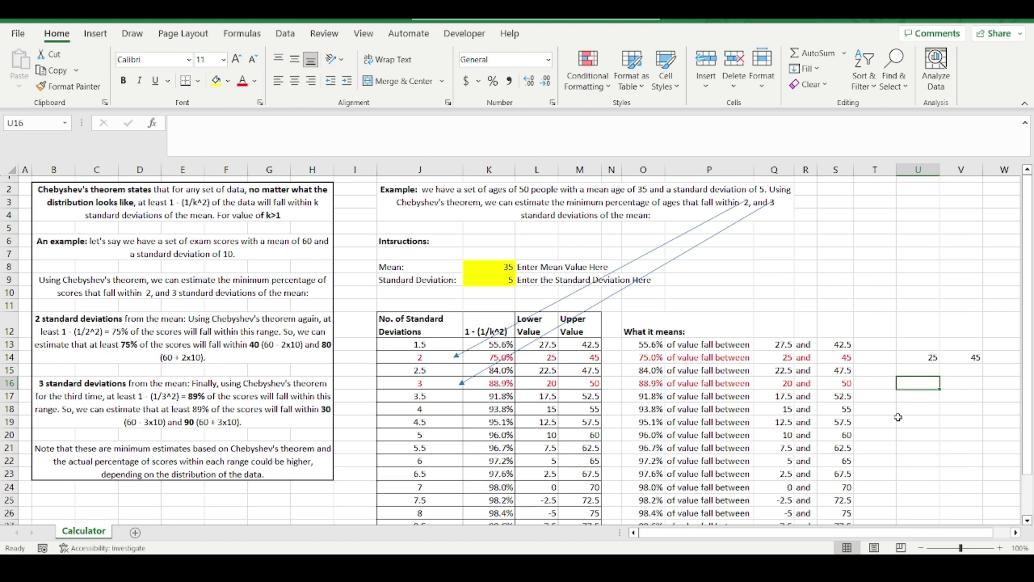
Step: Enter =K8-3*K9 in U16 to compute the 3-SD lower bound of 20
{"action": "type", "text": "="}
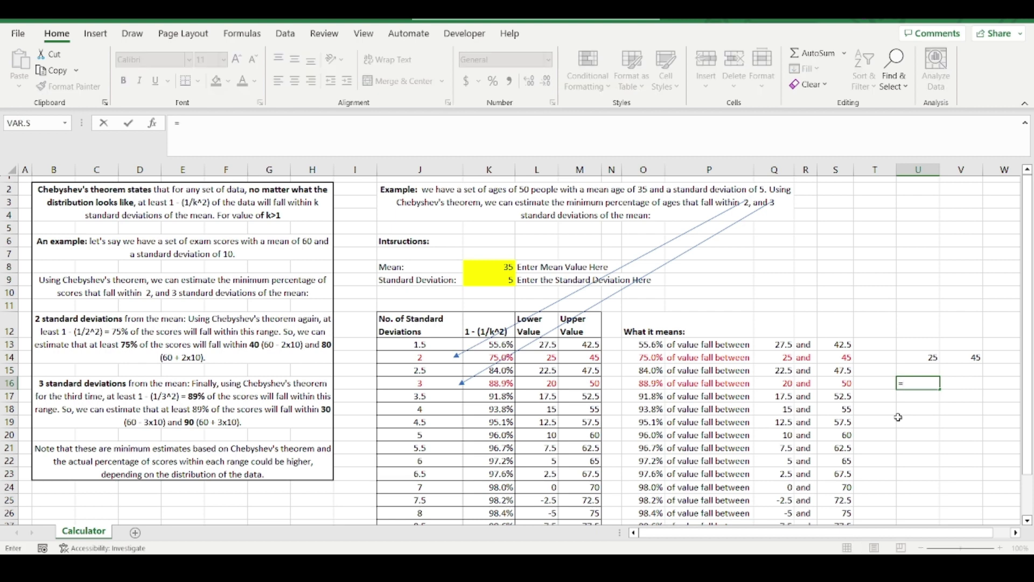
{"action": "left_click", "coordinate": [508, 268]}
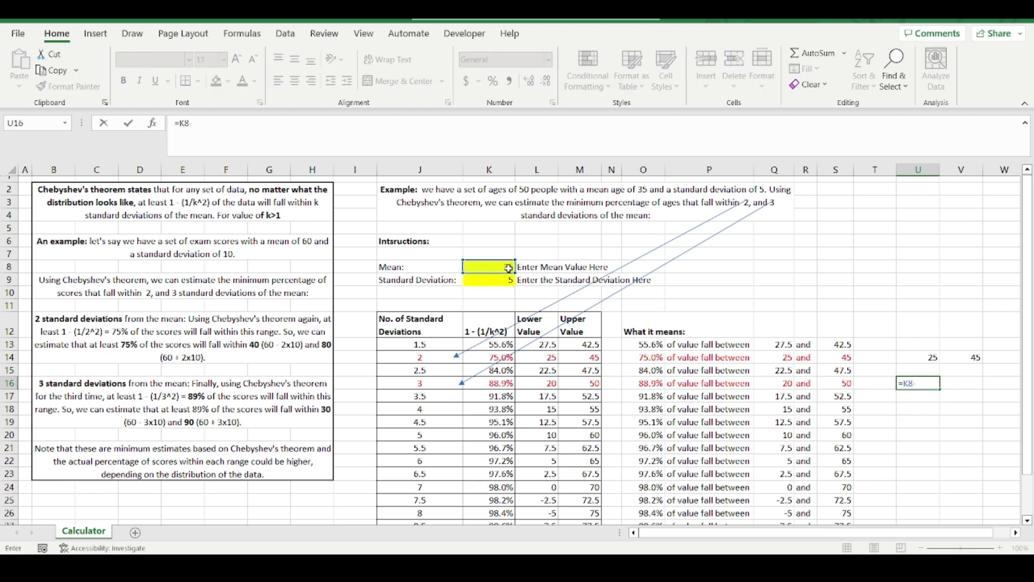
{"action": "type", "text": "-3*"}
{"action": "left_click", "coordinate": [502, 275]}
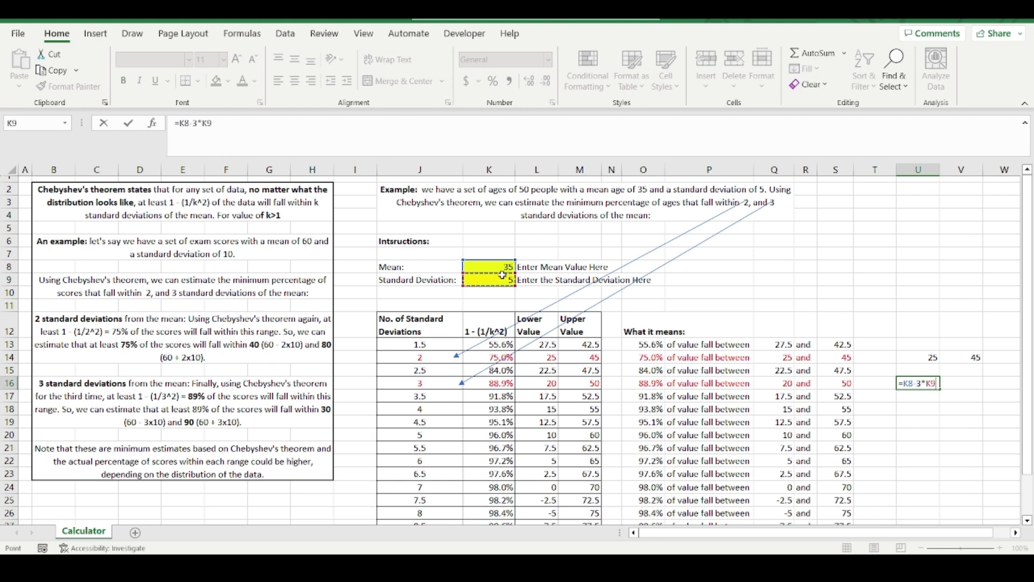
{"action": "key", "text": "Return"}
{"action": "key", "text": "Up"}
Step: Enter =K8+3*K9 in V16 to compute the 3-SD upper bound of 50
{"action": "key", "text": "Right"}
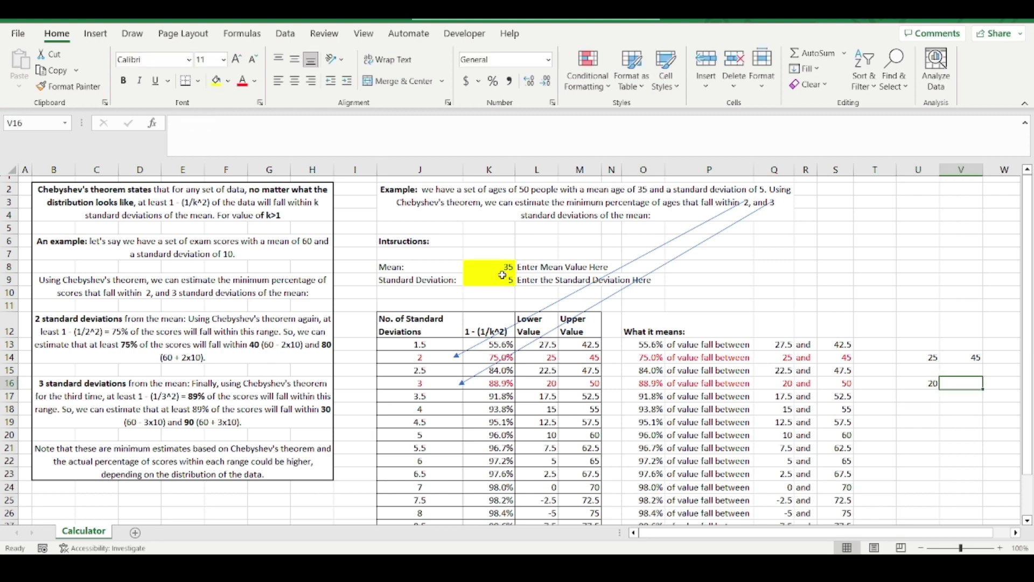
{"action": "type", "text": "="}
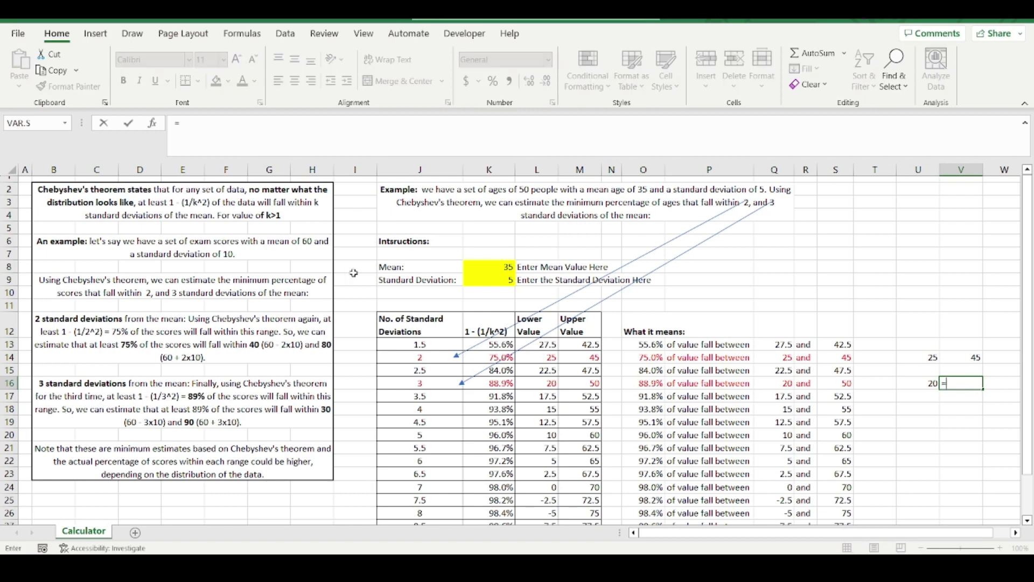
{"action": "type", "text": "+"}
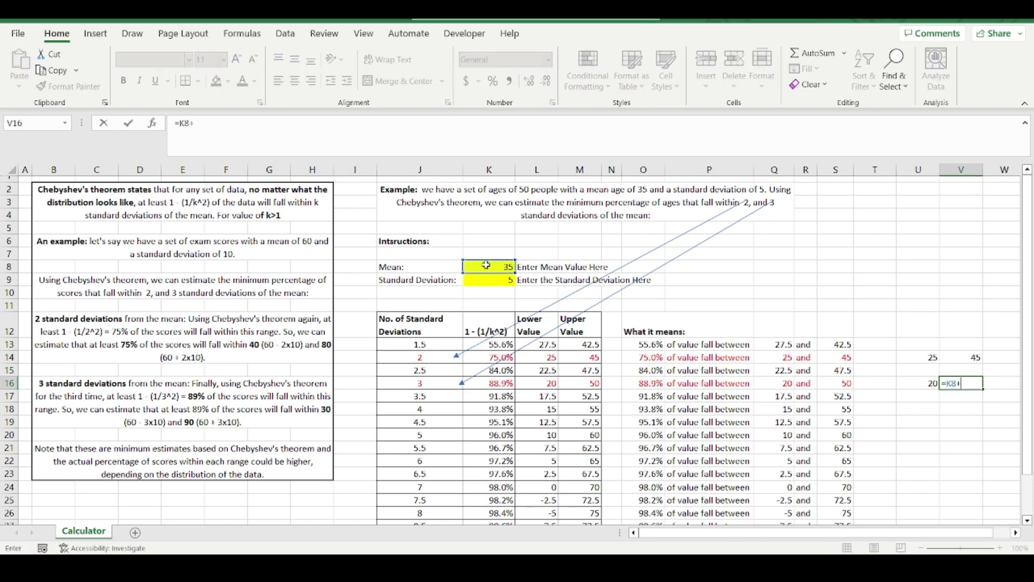
{"action": "type", "text": "3*"}
{"action": "left_click", "coordinate": [499, 281]}
{"action": "key", "text": "Return"}
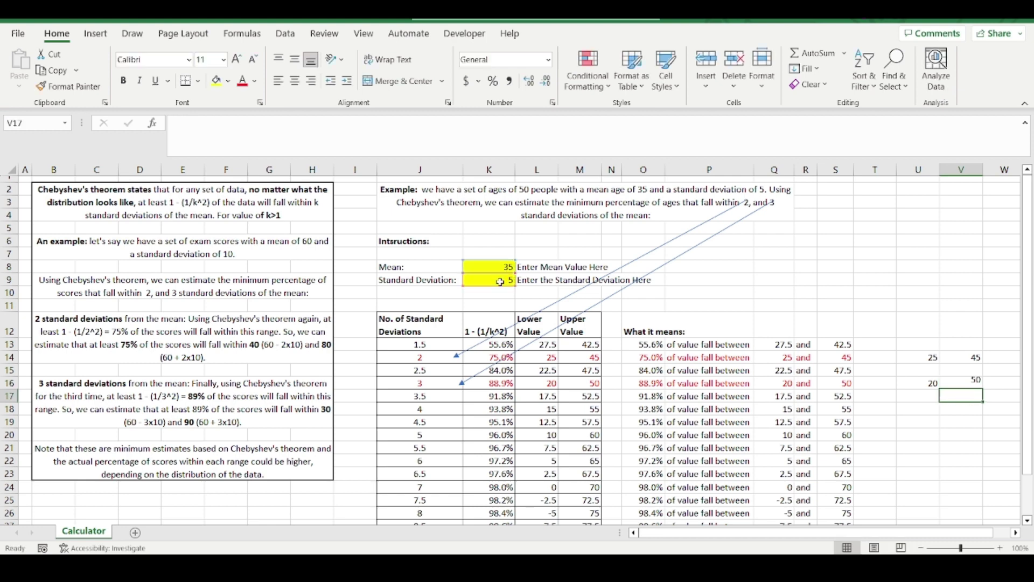
{"action": "key", "text": "Up"}
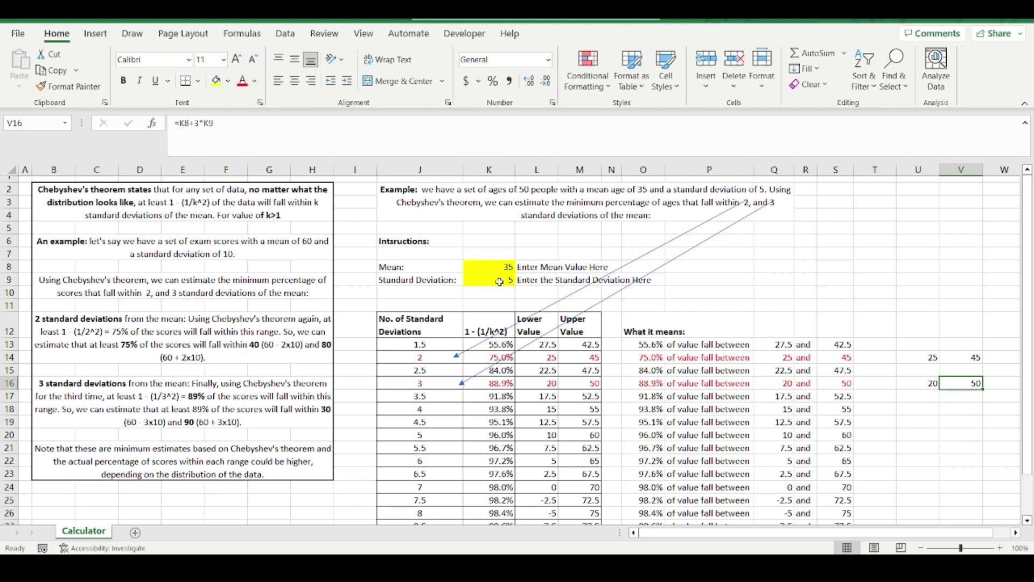
{"action": "left_click", "coordinate": [498, 381]}
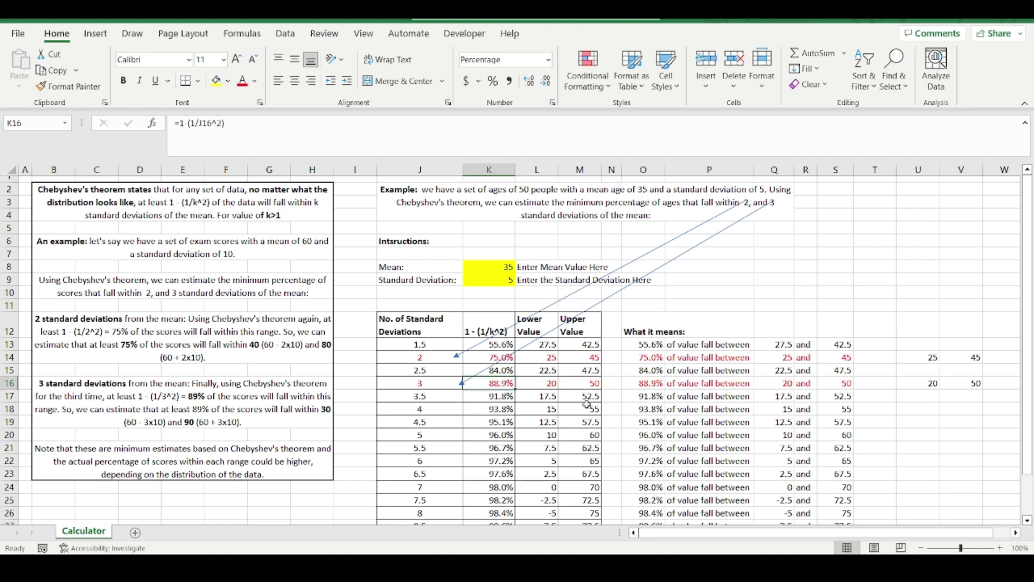
{"action": "left_click", "coordinate": [931, 384]}
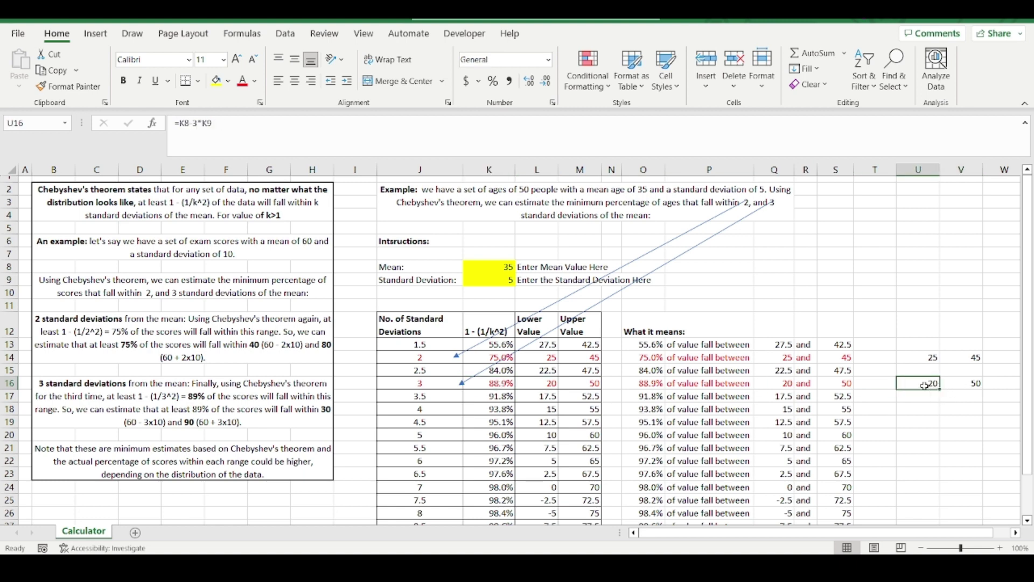
{"action": "left_click", "coordinate": [975, 384]}
{"action": "left_click", "coordinate": [925, 384]}
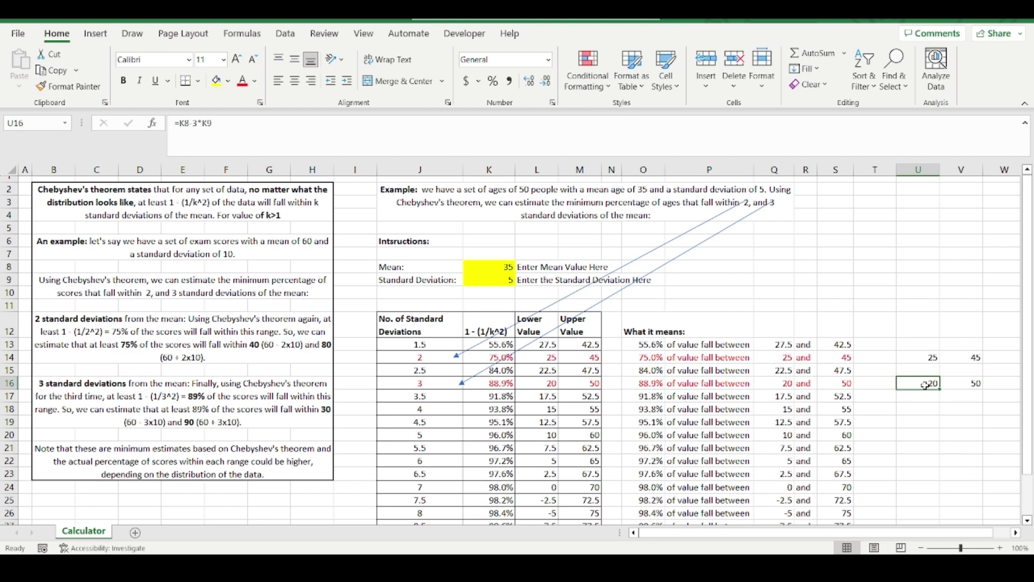